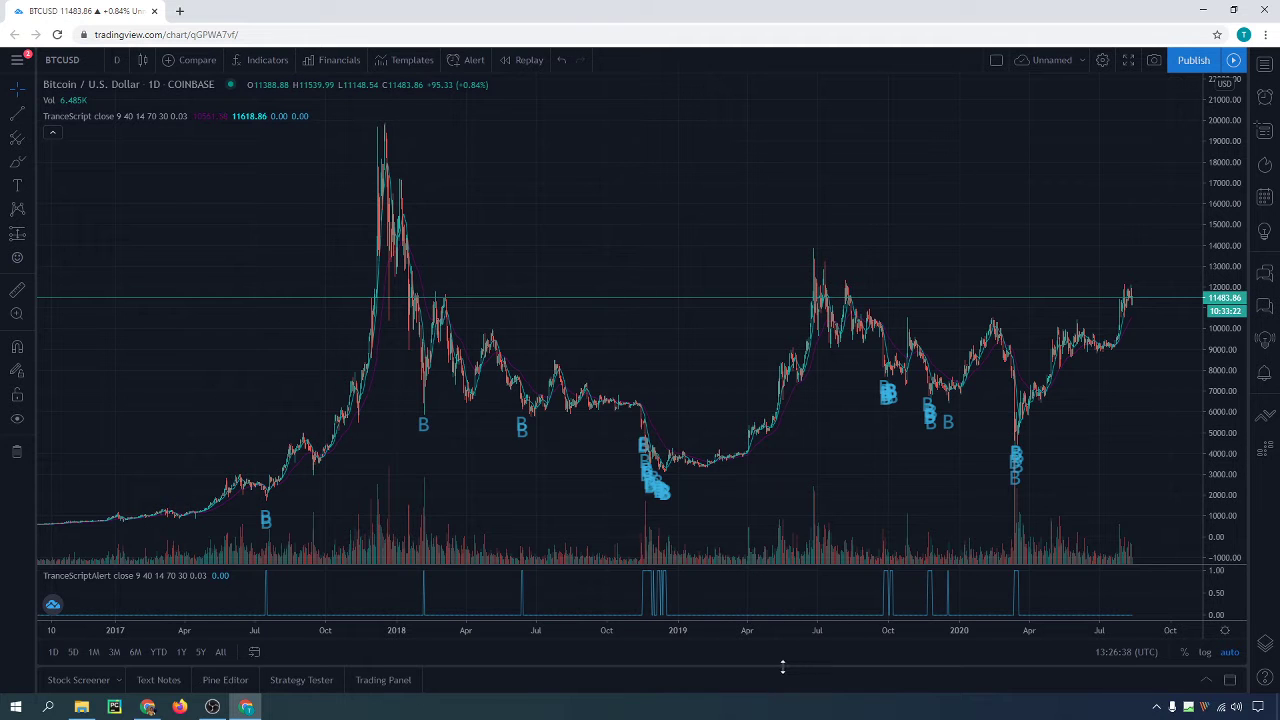
Step: Show the TranceScript source code in the Pine Editor beneath the BTCUSD chart
{"action": "left_click", "coordinate": [225, 680]}
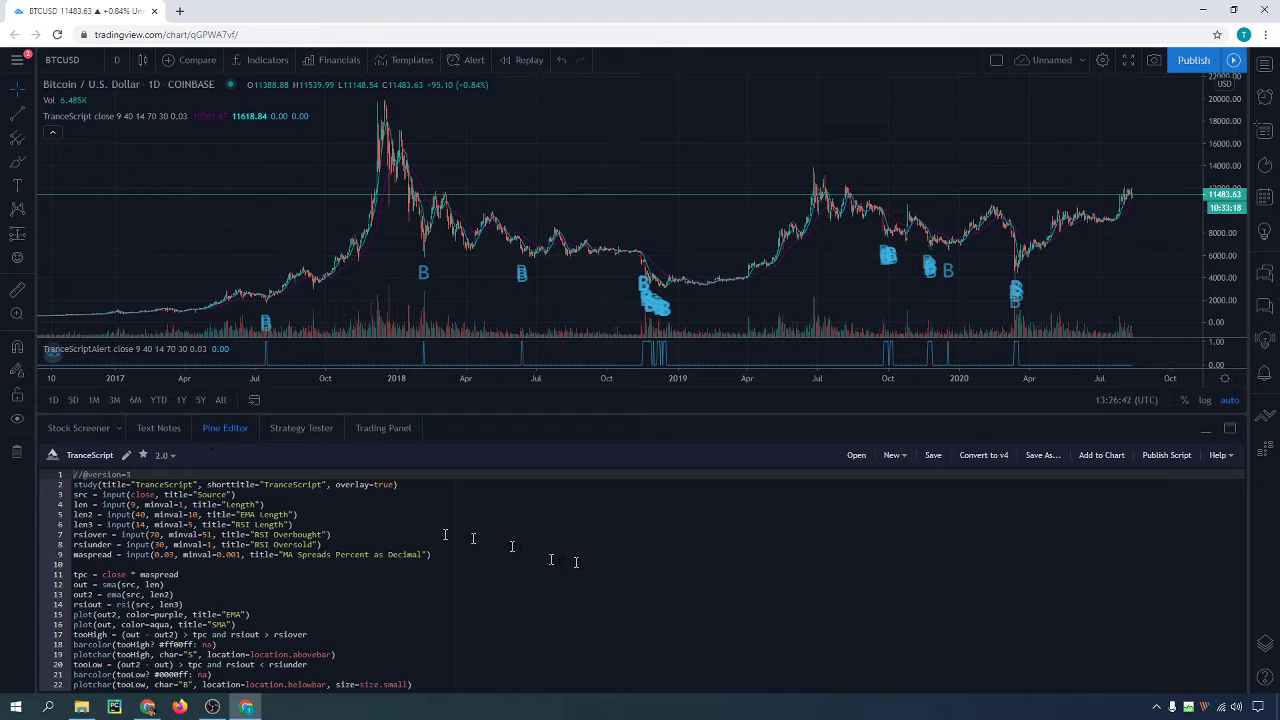
Step: Enlarge the Pine Editor, select the TranceScript code to review it, then collapse the editor
{"action": "left_click_drag", "start_coordinate": [573, 416], "coordinate": [574, 363]}
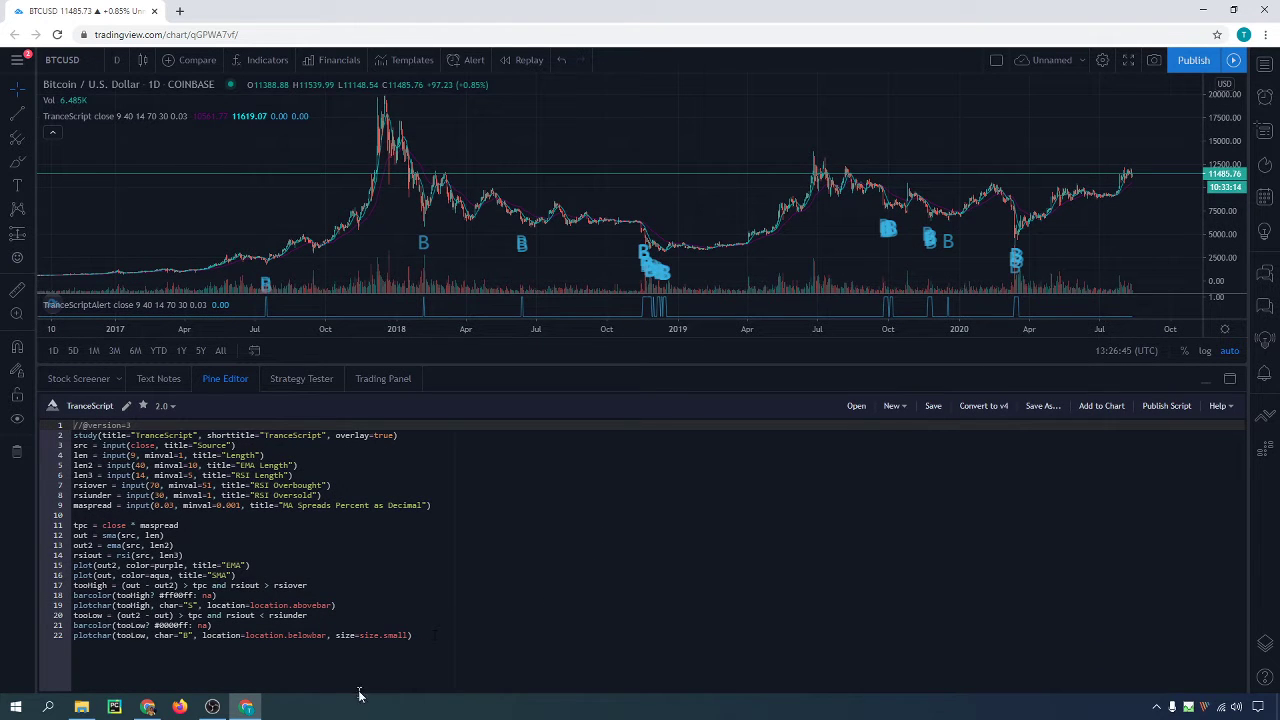
{"action": "left_click_drag", "start_coordinate": [418, 638], "coordinate": [117, 451]}
{"action": "left_click", "coordinate": [98, 436]}
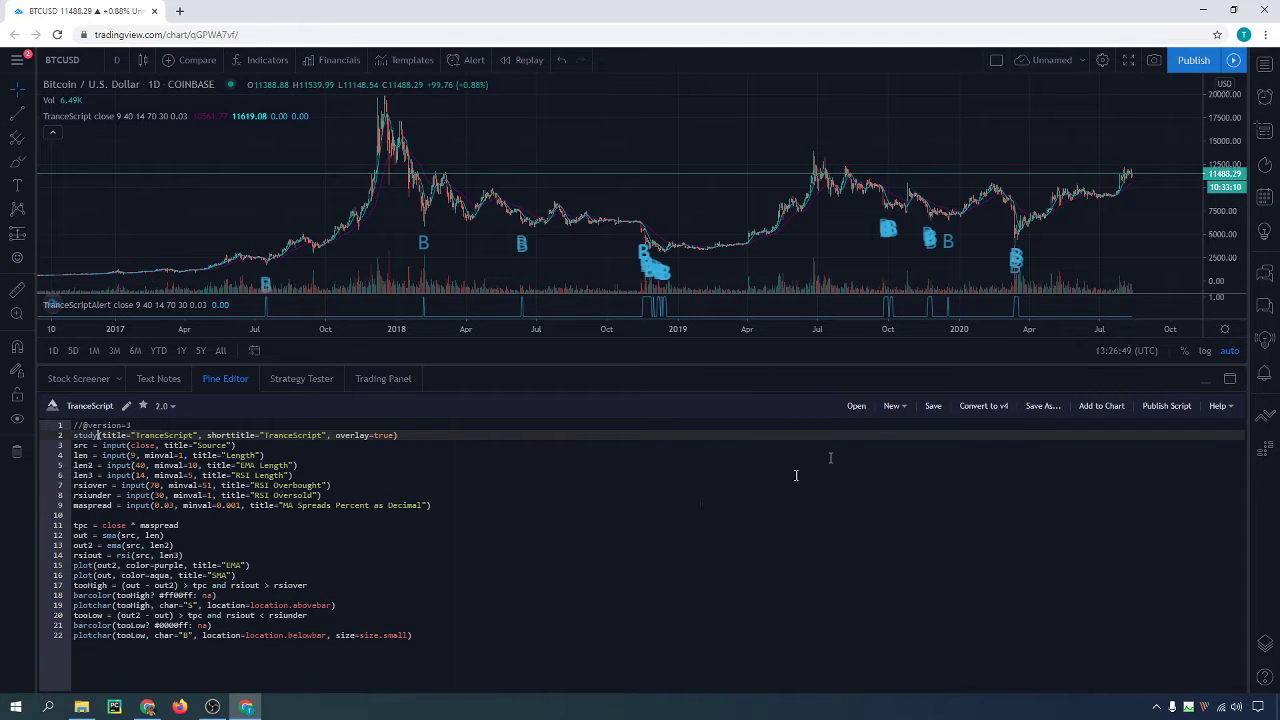
{"action": "left_click_drag", "start_coordinate": [435, 640], "coordinate": [20, 418]}
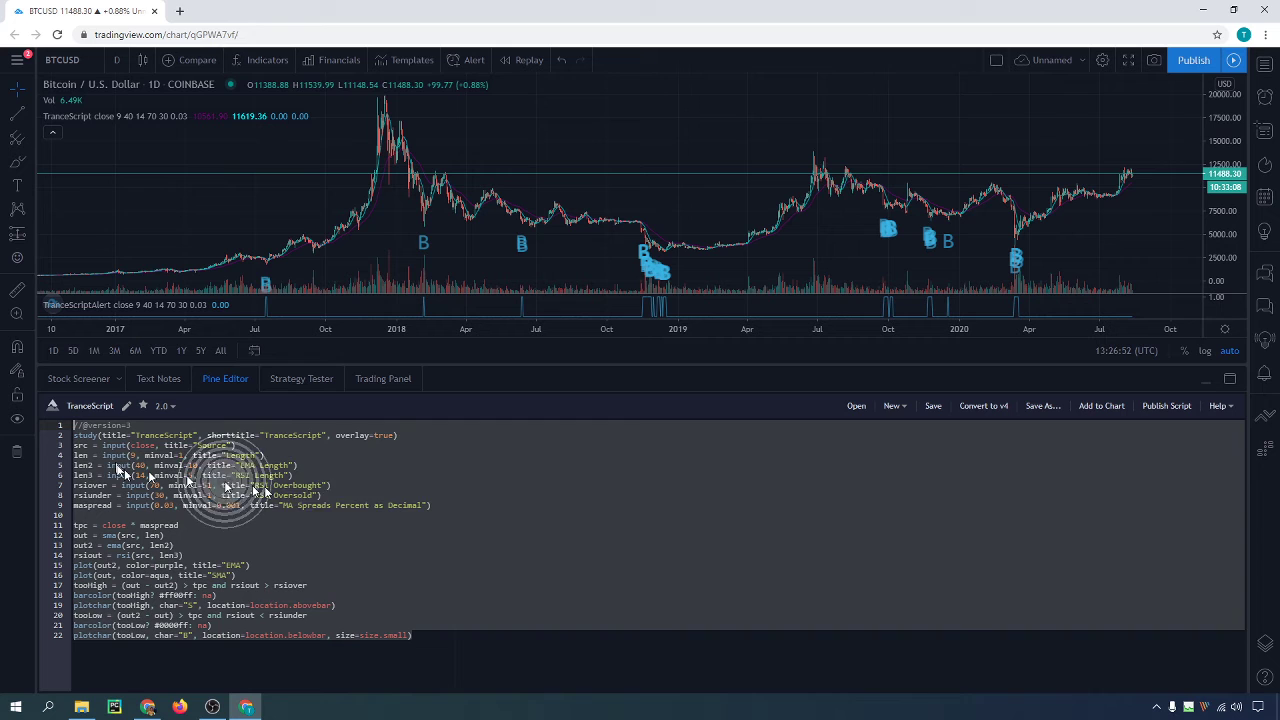
{"action": "left_click", "coordinate": [323, 508]}
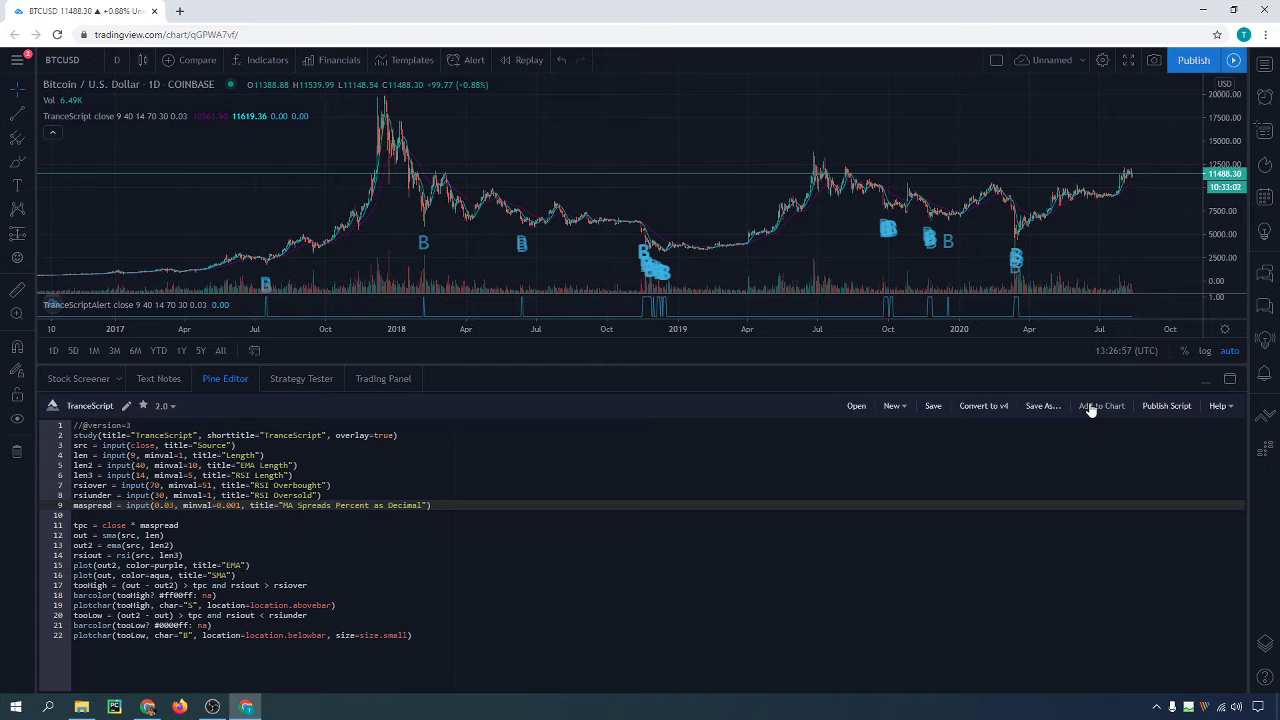
{"action": "left_click_drag", "start_coordinate": [1057, 364], "coordinate": [1052, 686]}
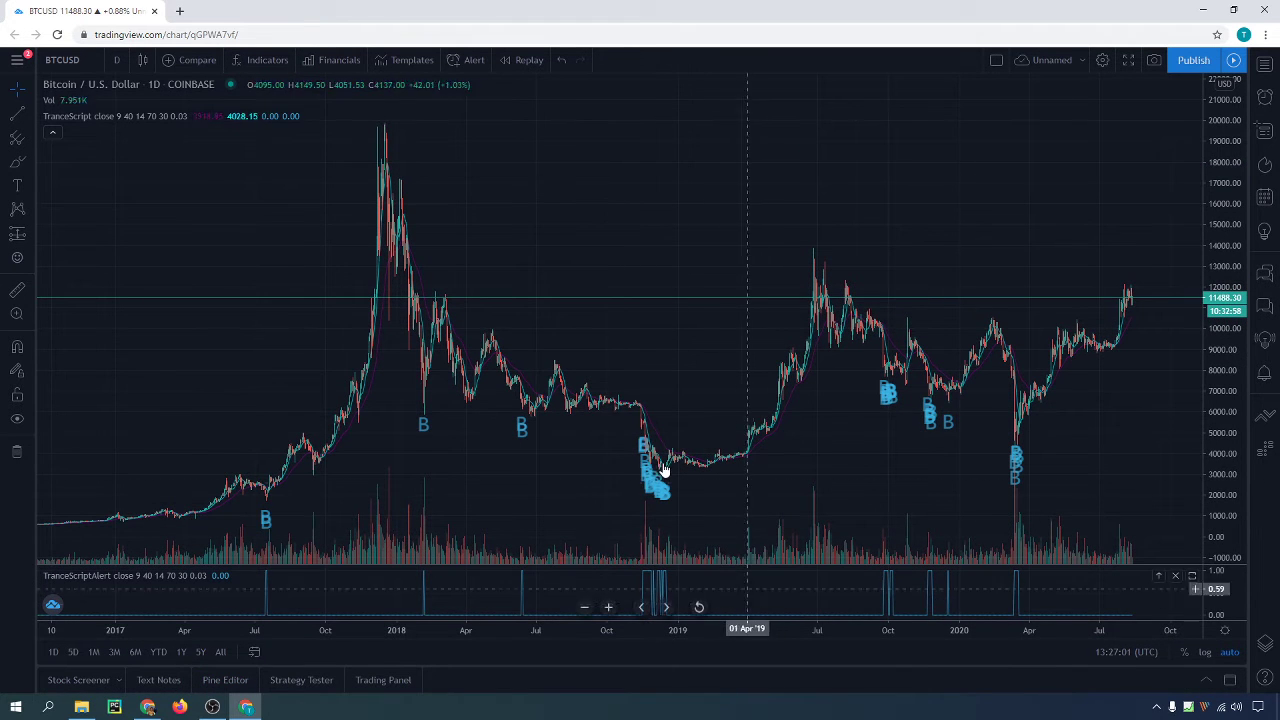
Step: Check My scripts, make the TranceScriptAlert pane taller, and reopen a tall Pine Editor
{"action": "left_click", "coordinate": [268, 62]}
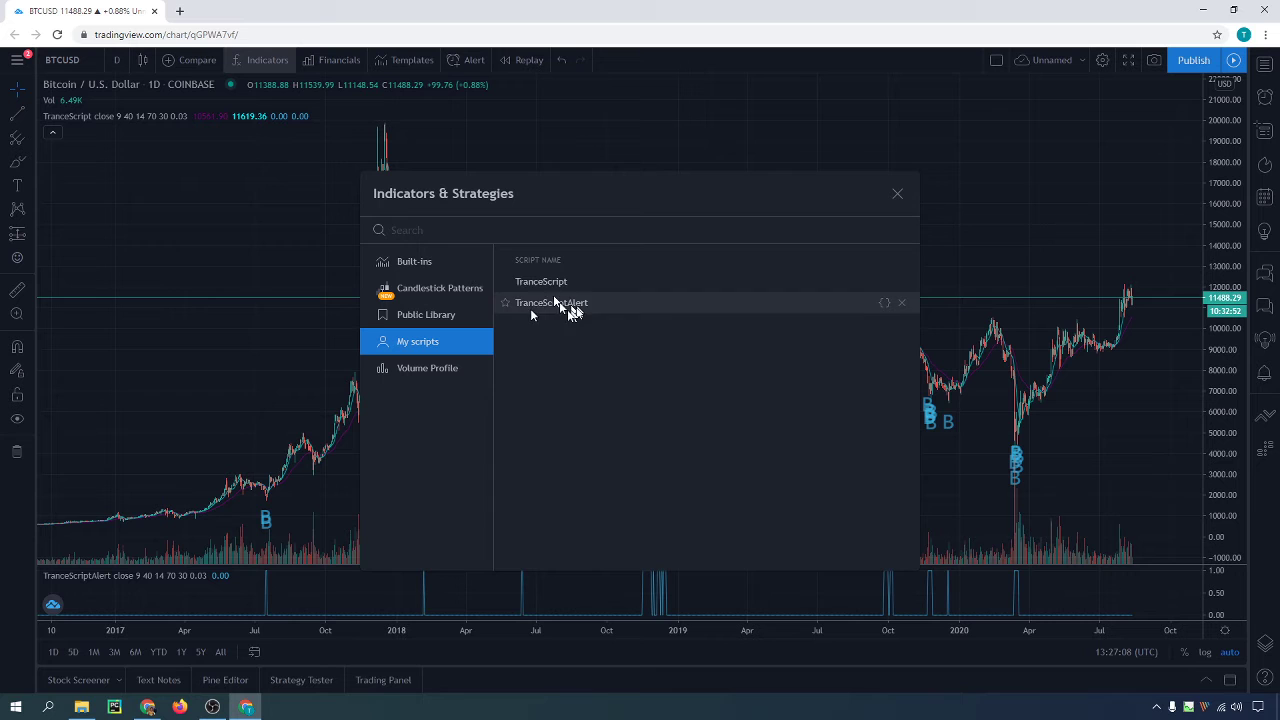
{"action": "left_click", "coordinate": [896, 193]}
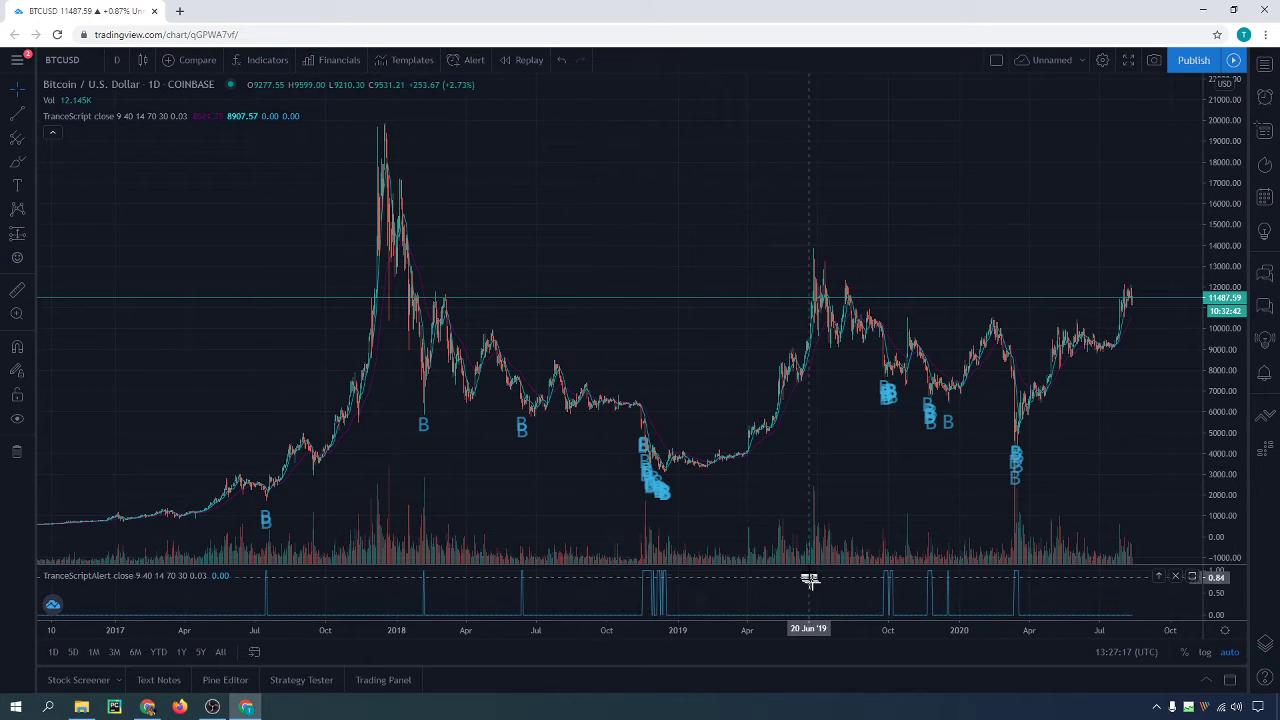
{"action": "left_click_drag", "start_coordinate": [809, 566], "coordinate": [810, 476]}
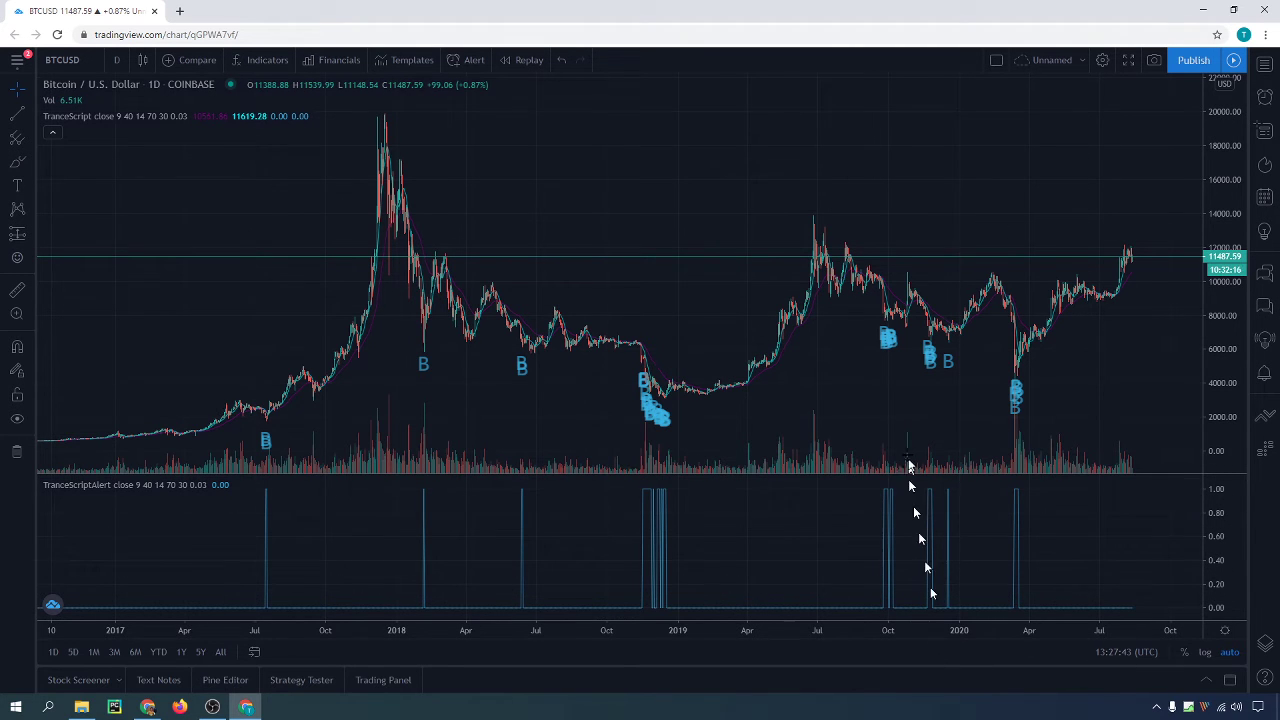
{"action": "left_click_drag", "start_coordinate": [934, 663], "coordinate": [908, 457]}
{"action": "left_click_drag", "start_coordinate": [908, 391], "coordinate": [870, 343]}
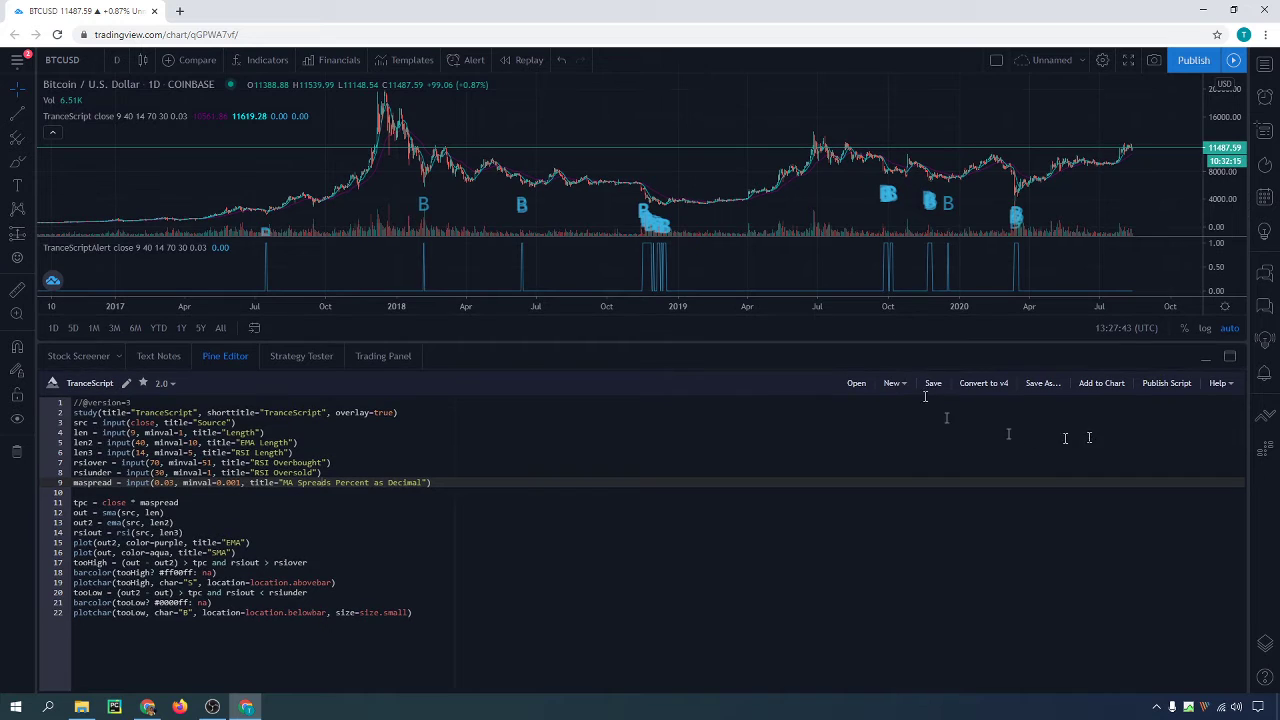
Step: Load the TranceScriptAlert script into the Pine Editor, review its code, then collapse the editor
{"action": "left_click", "coordinate": [856, 383]}
{"action": "left_click", "coordinate": [563, 312]}
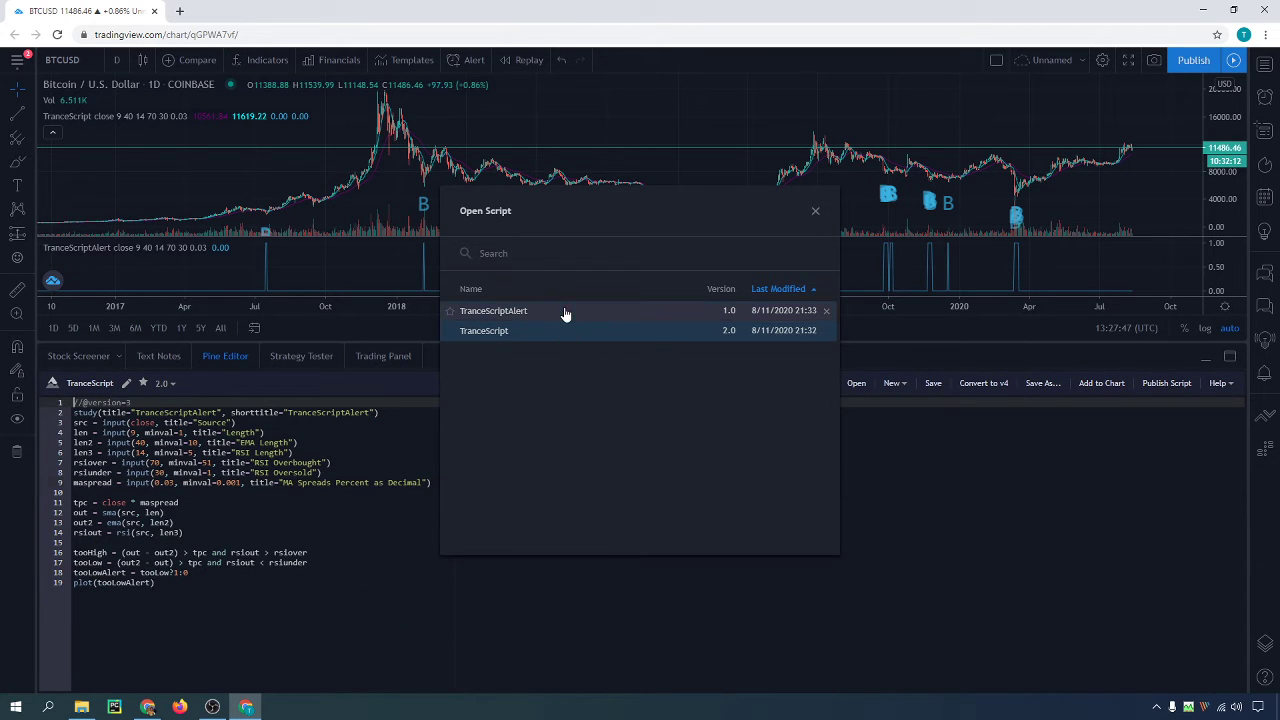
{"action": "left_click", "coordinate": [815, 211]}
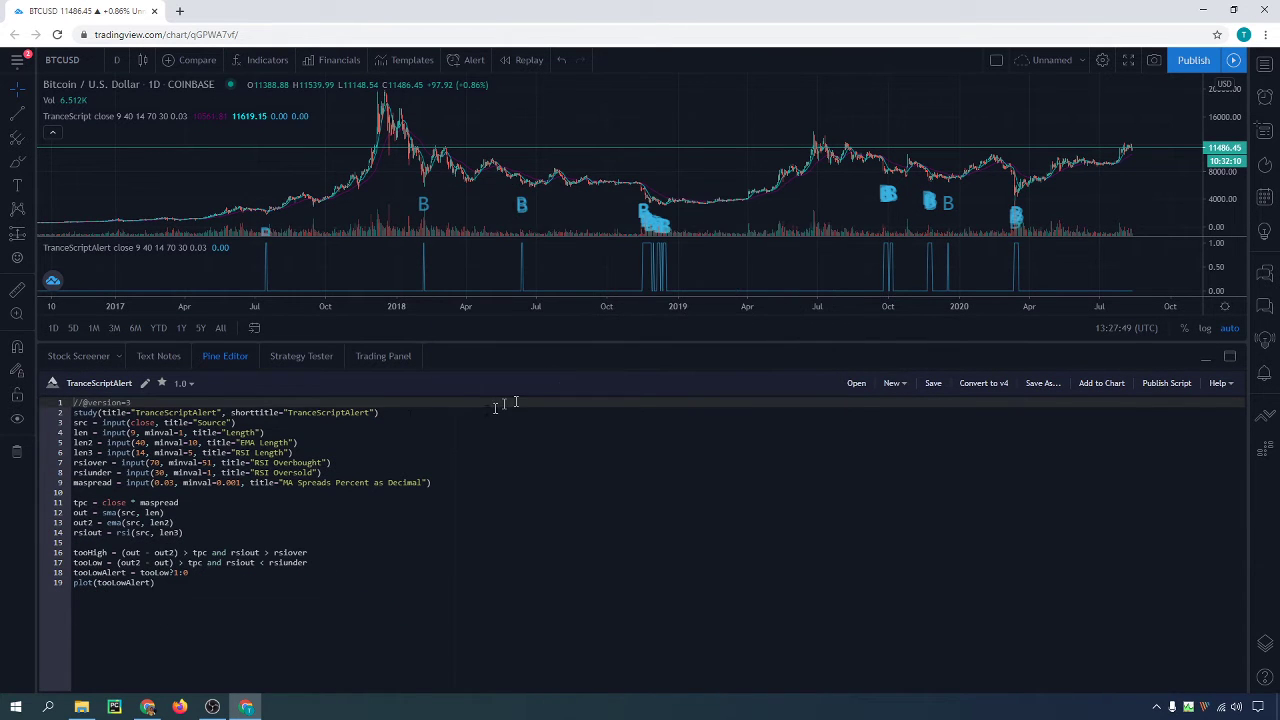
{"action": "double_click", "coordinate": [200, 412]}
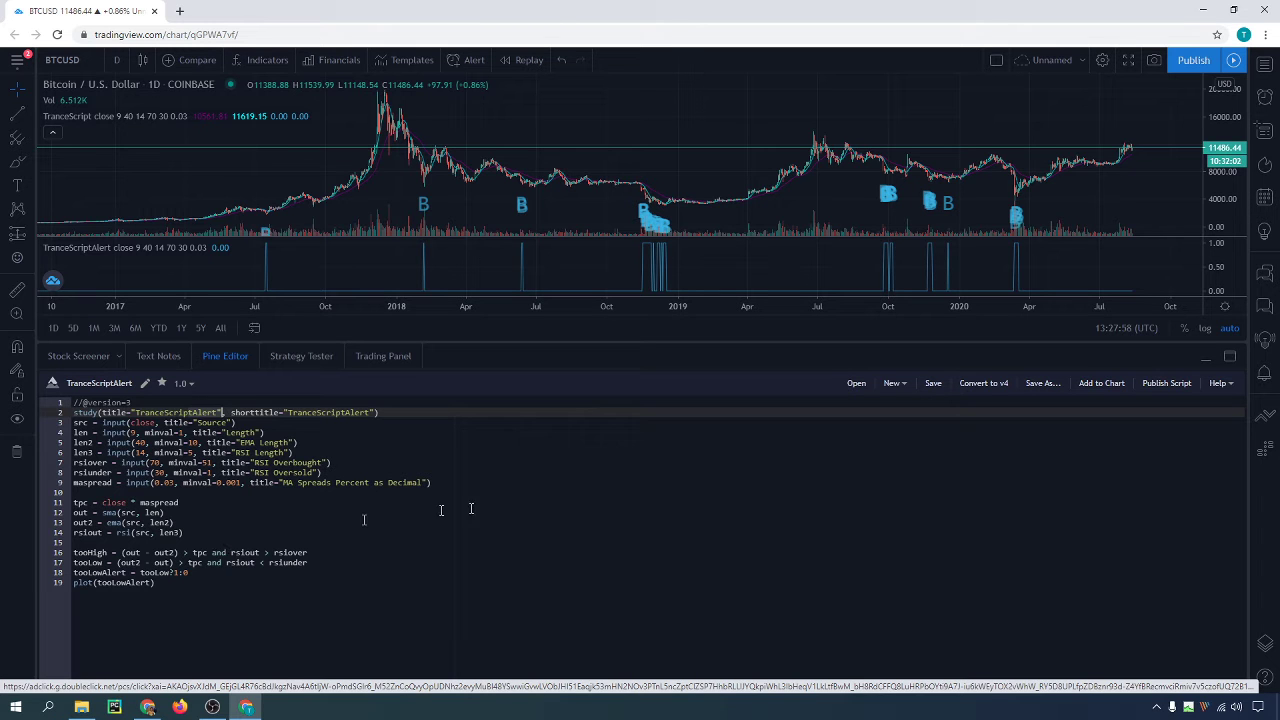
{"action": "left_click_drag", "start_coordinate": [952, 341], "coordinate": [877, 694]}
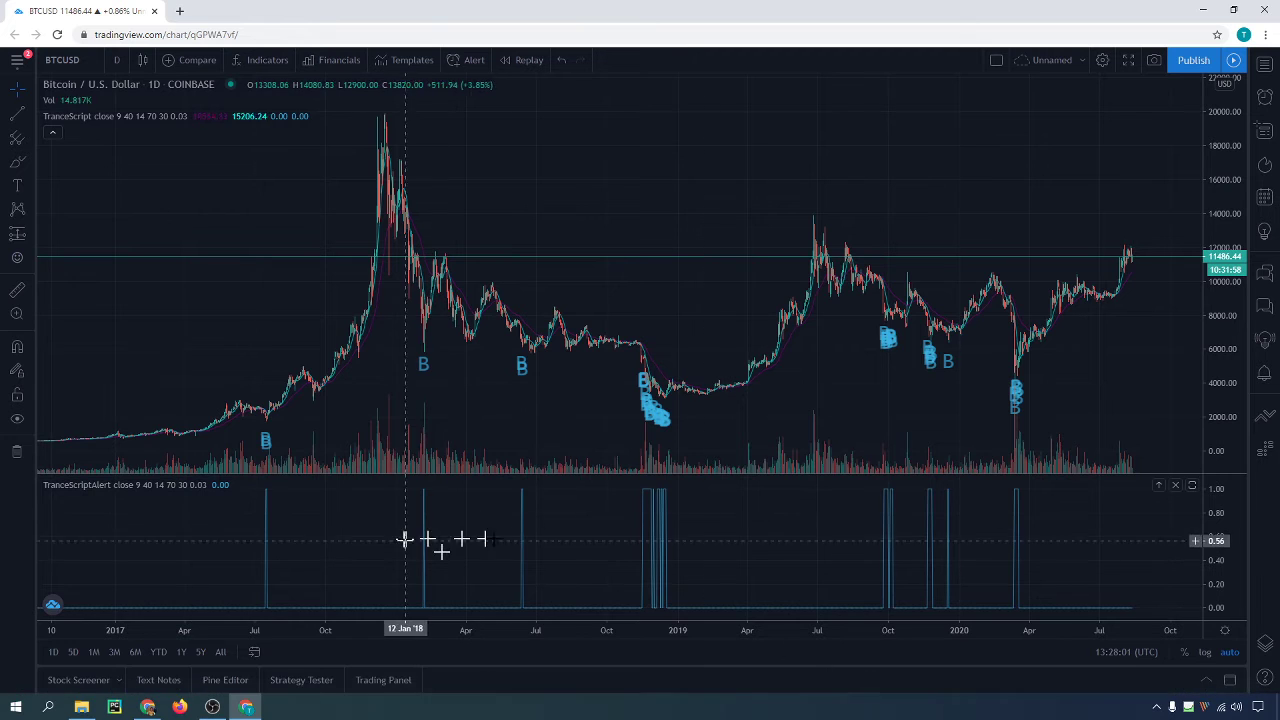
Step: Add an alert on the TranceScriptAlert pane with condition Crossing Up value 0.5
{"action": "right_click", "coordinate": [885, 527]}
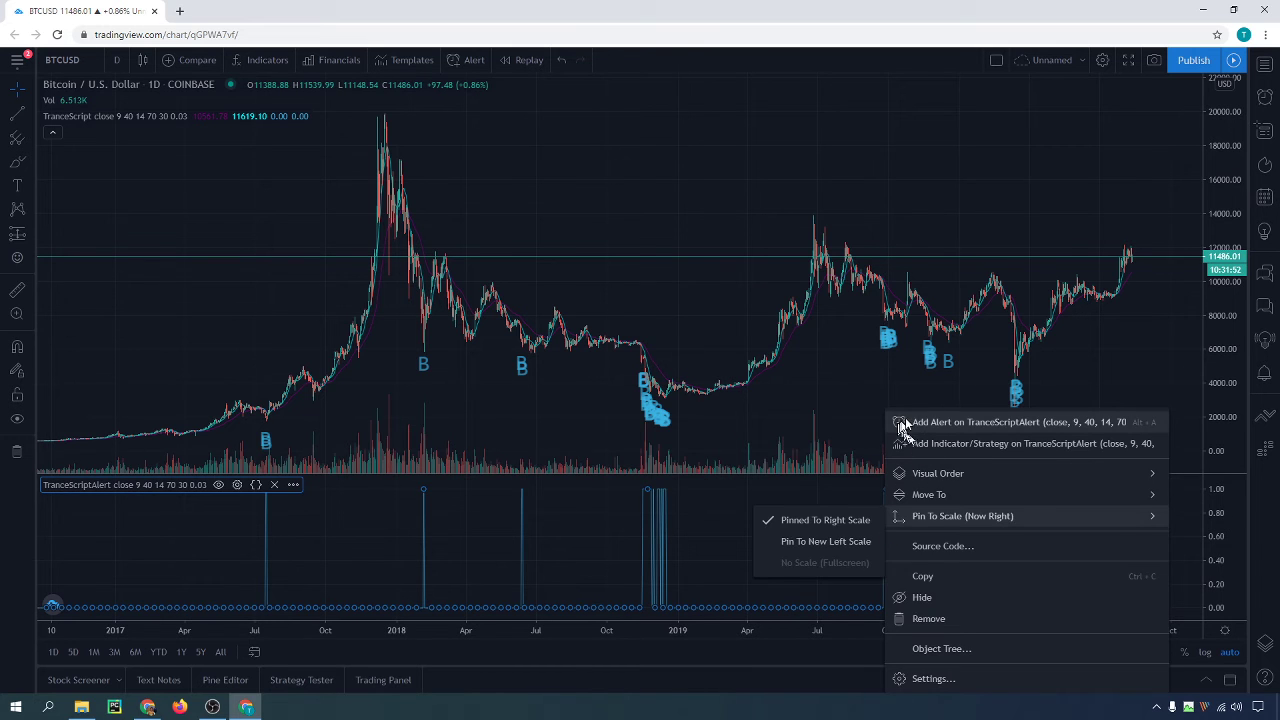
{"action": "left_click", "coordinate": [953, 426]}
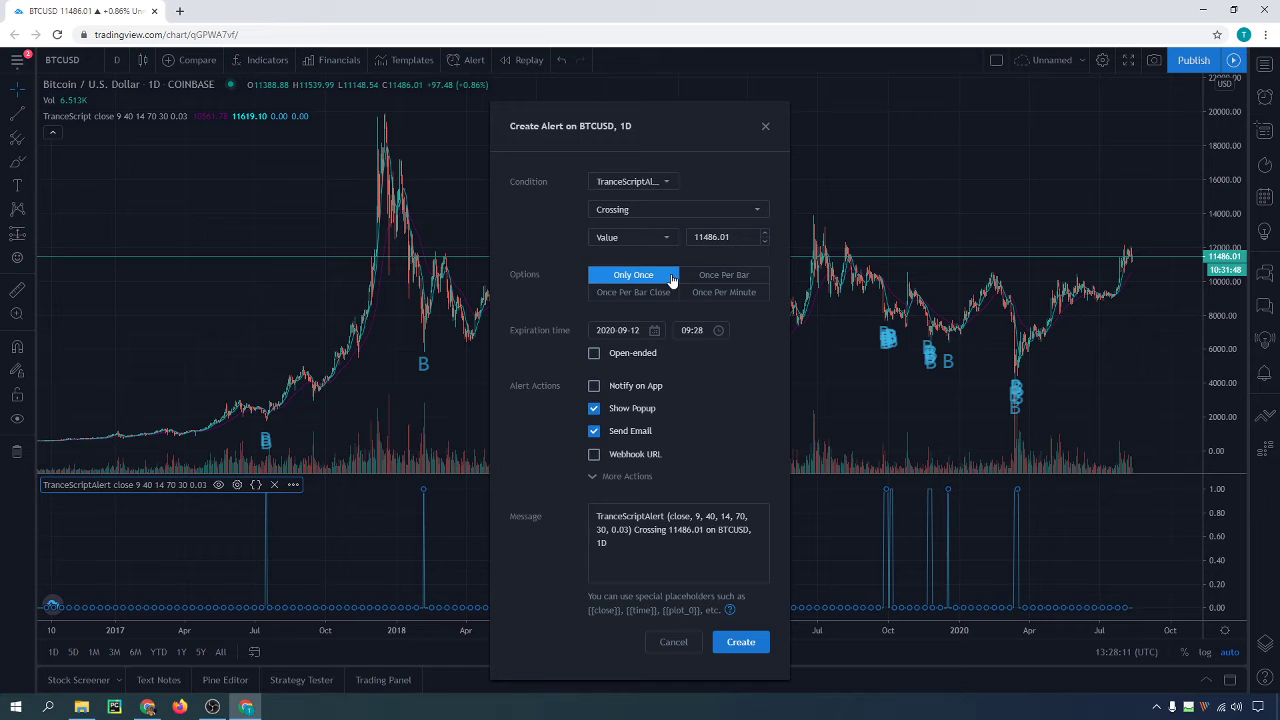
{"action": "left_click", "coordinate": [628, 181]}
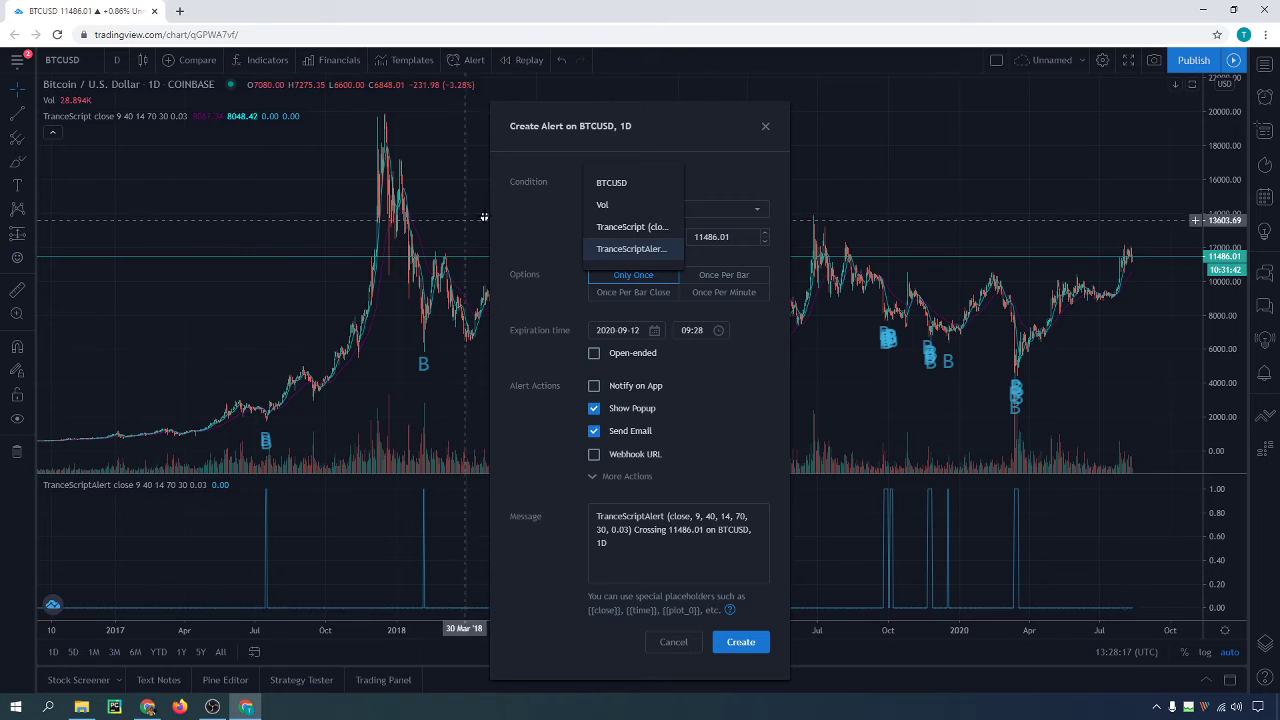
{"action": "left_click", "coordinate": [524, 212]}
{"action": "left_click", "coordinate": [660, 207]}
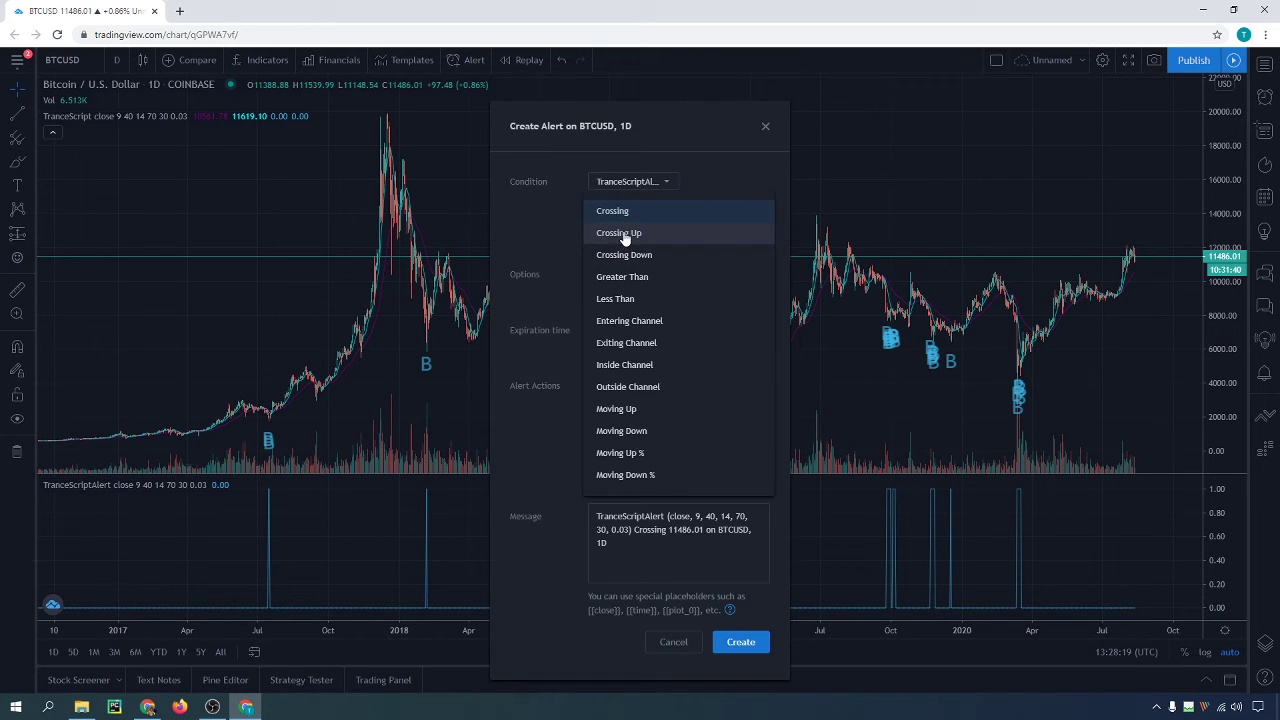
{"action": "left_click", "coordinate": [621, 233]}
{"action": "left_click", "coordinate": [626, 238]}
{"action": "left_click", "coordinate": [640, 238]}
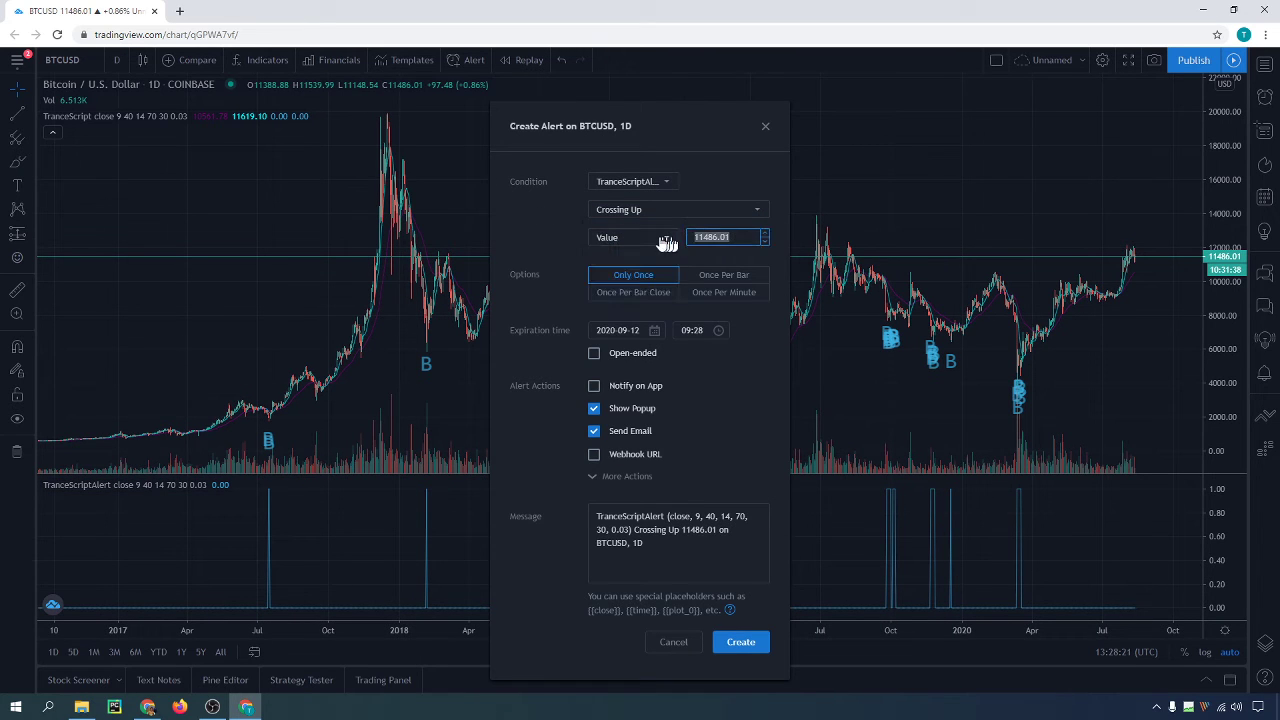
{"action": "type", "text": "0.5"}
{"action": "left_click", "coordinate": [524, 245]}
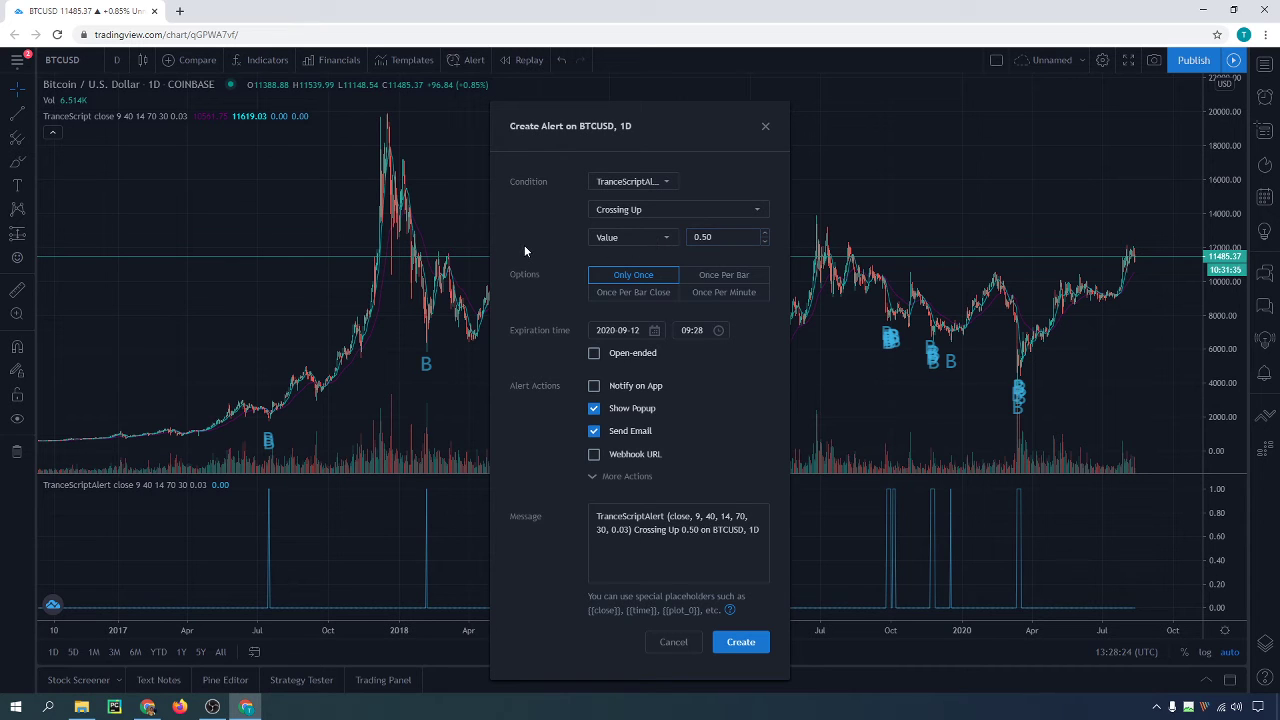
Step: Set the alert to trigger Once Per Bar Close, expire 2020-10-11, and create it
{"action": "left_click", "coordinate": [614, 296]}
{"action": "left_click", "coordinate": [655, 331]}
{"action": "left_click", "coordinate": [763, 356]}
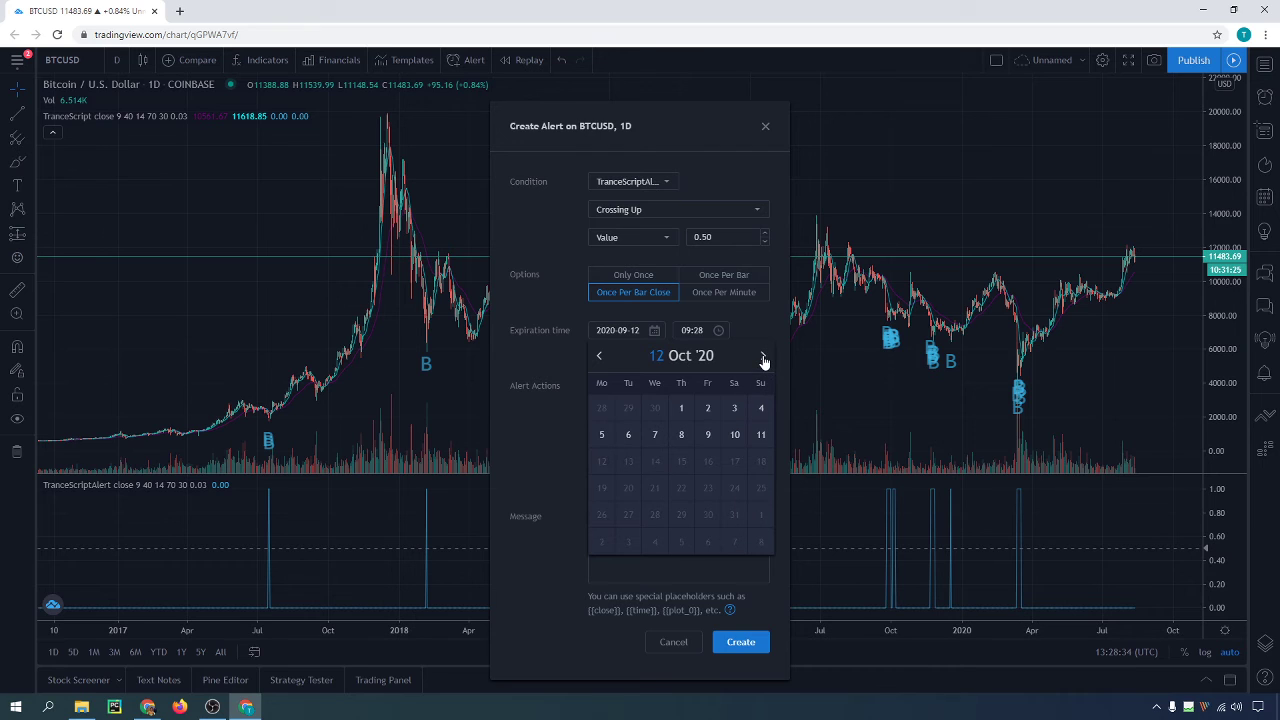
{"action": "left_click", "coordinate": [760, 434]}
{"action": "left_click", "coordinate": [683, 530]}
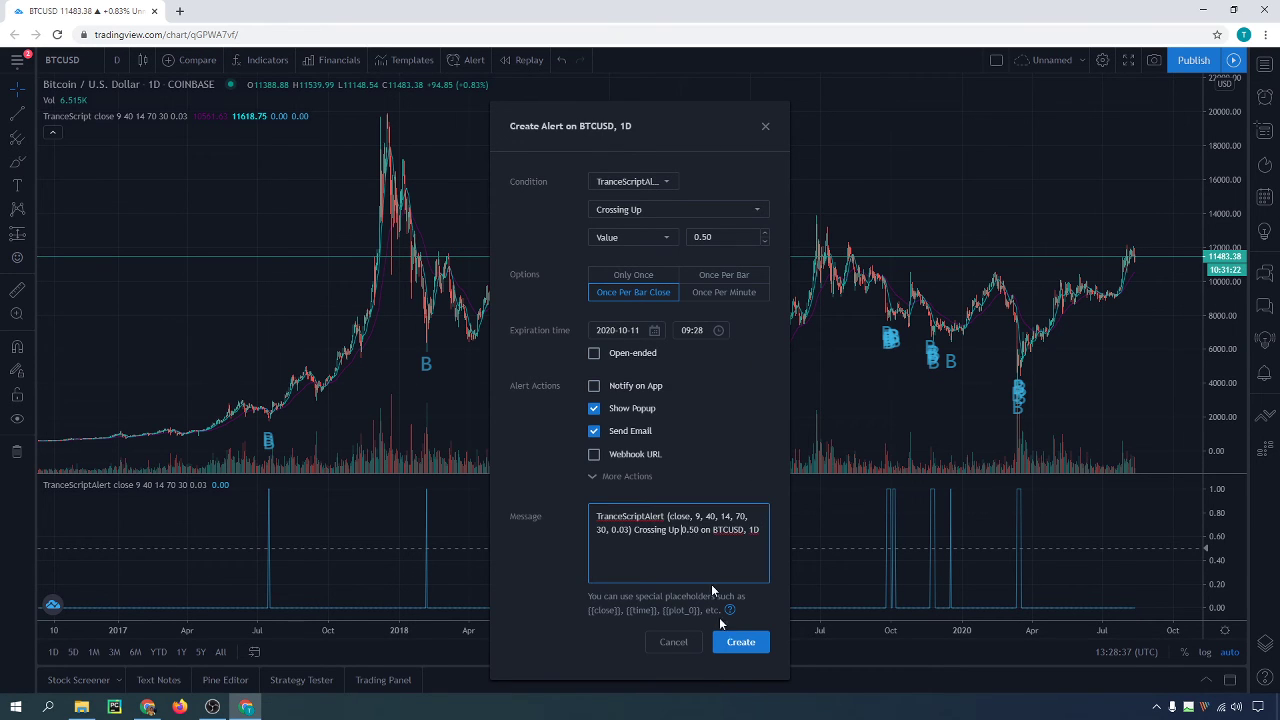
{"action": "left_click", "coordinate": [740, 643]}
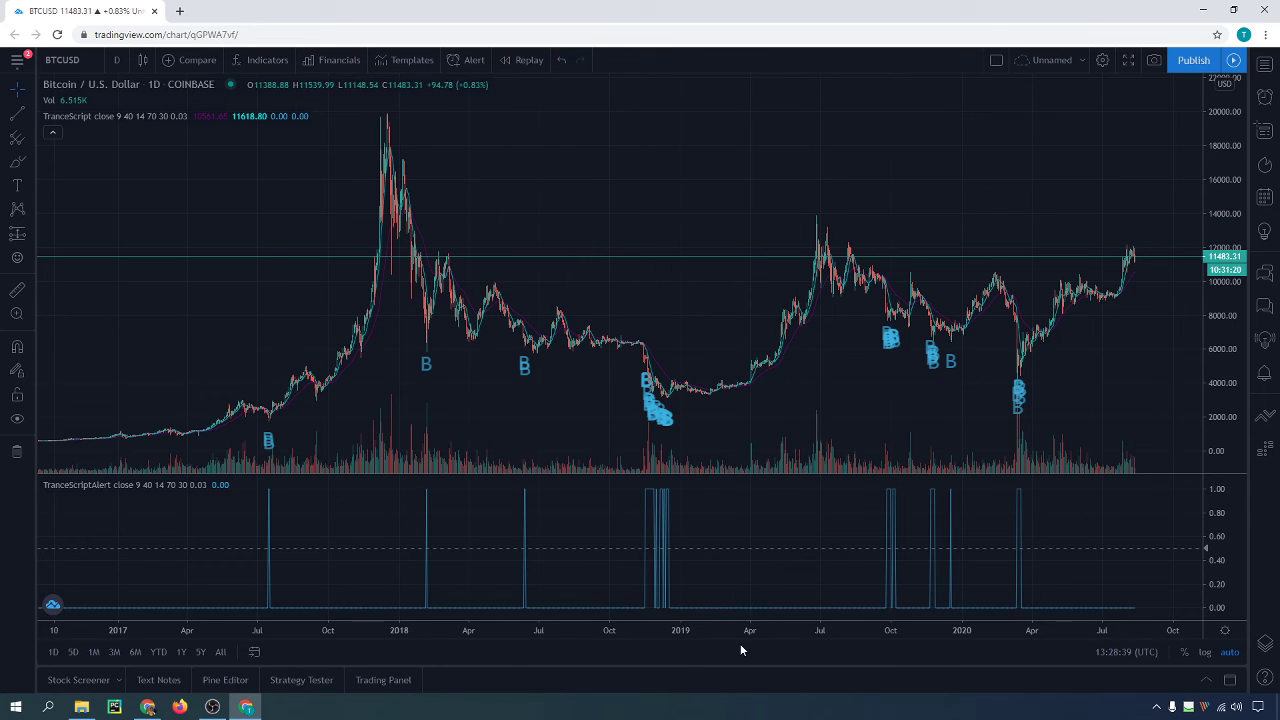